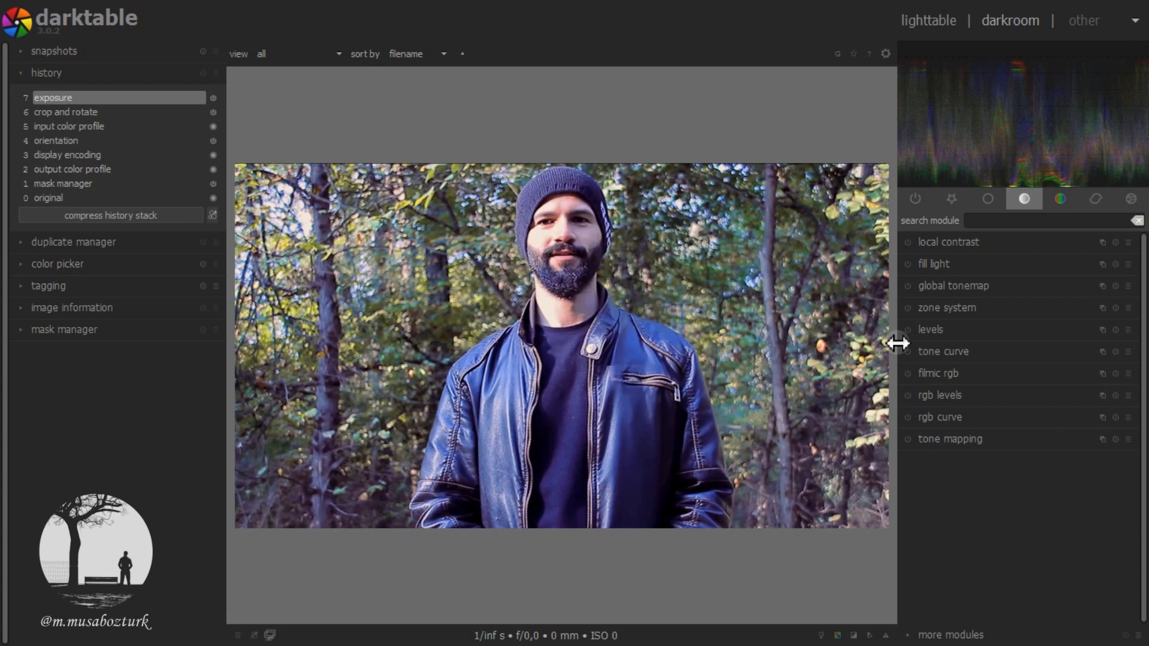
# Turn on the local contrast module and enable a combined drawn and parametric mask for it
pyautogui.click(958, 240)
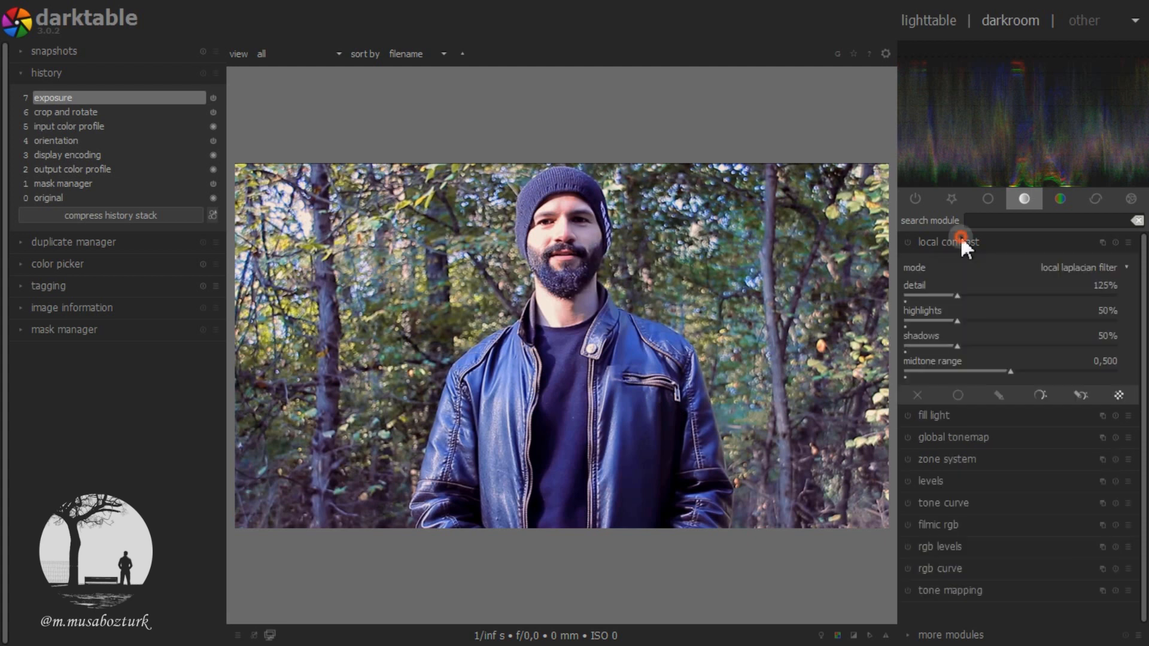
pyautogui.click(905, 242)
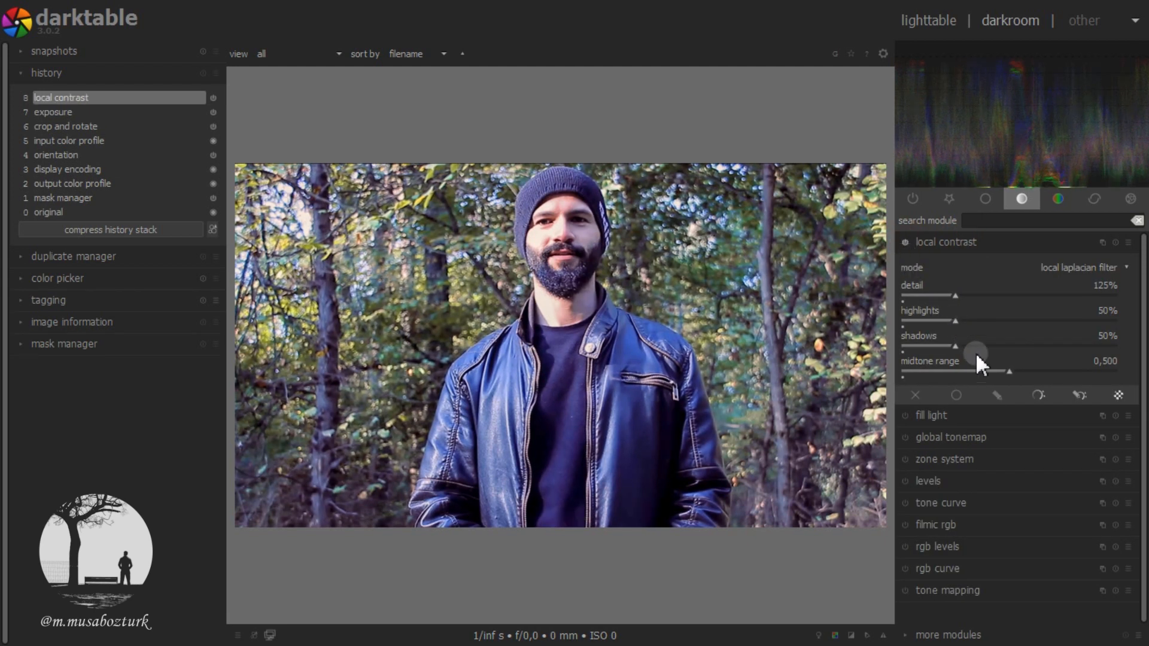
pyautogui.click(1081, 396)
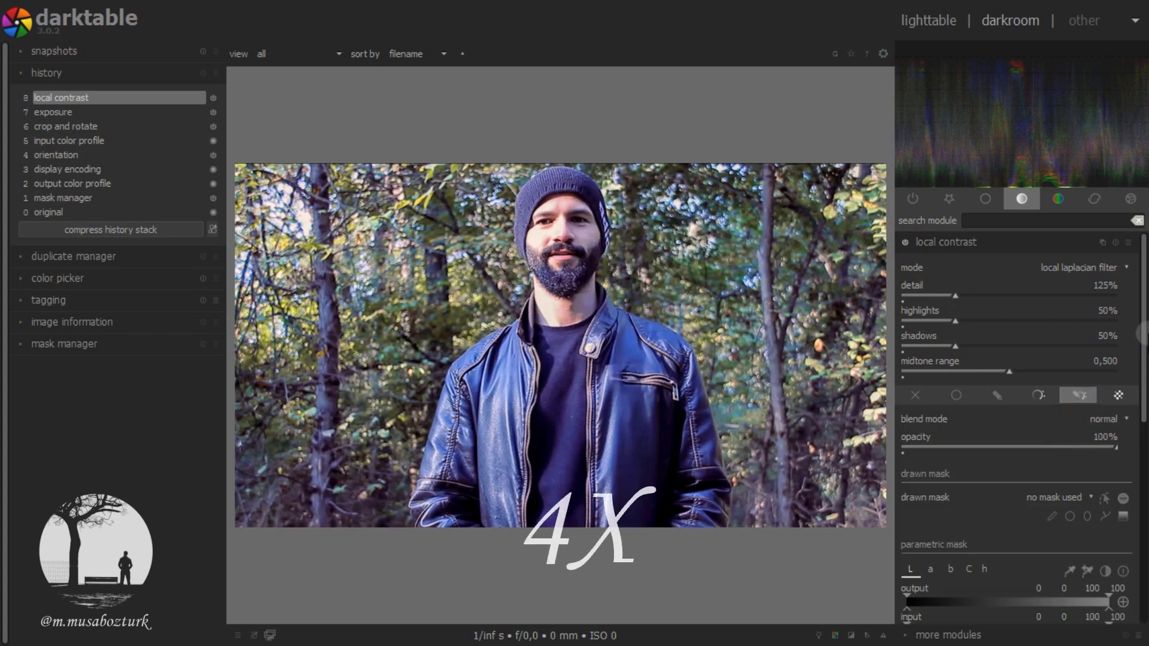
pyautogui.scroll(-3, 1141, 353)
pyautogui.scroll(-4, 1141, 353)
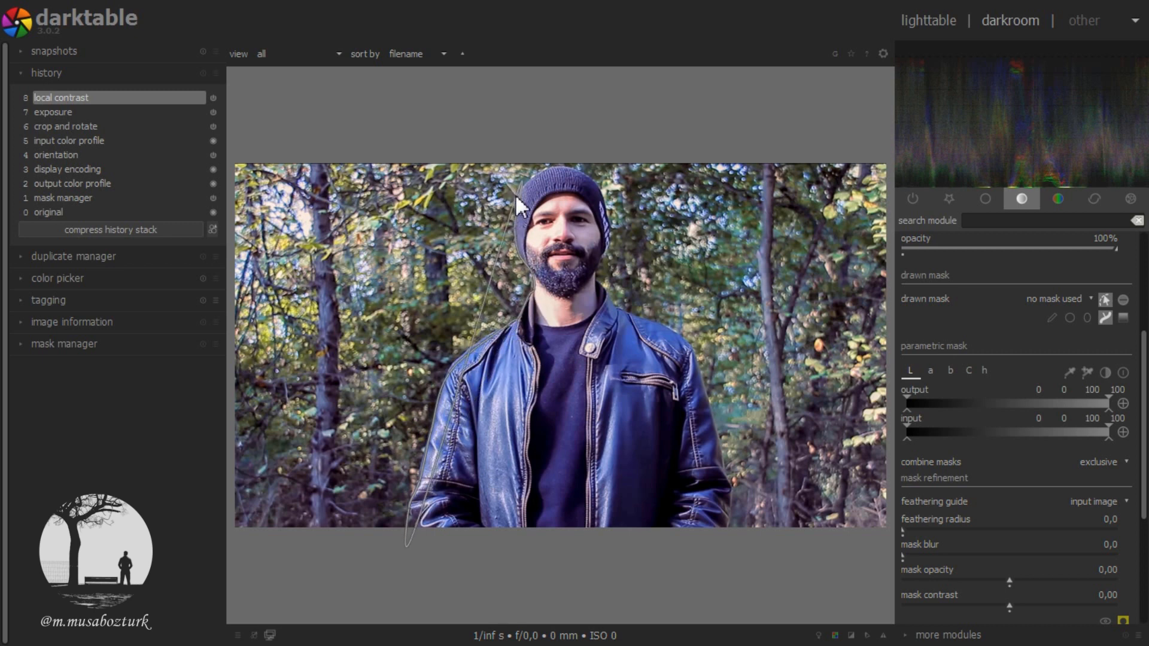
# Draw a closed path mask around the man's hat, shoulders and jacket, extending slightly below the photo's lower edge
pyautogui.click(536, 182)
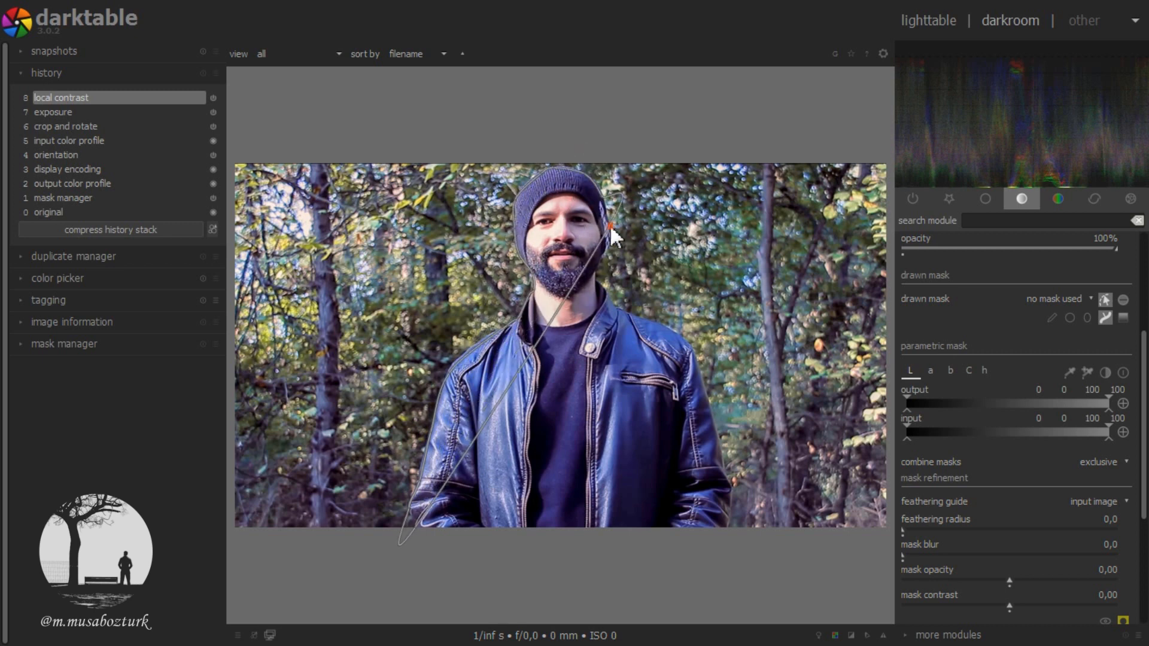
pyautogui.click(602, 275)
pyautogui.click(689, 341)
pyautogui.click(730, 491)
pyautogui.click(706, 547)
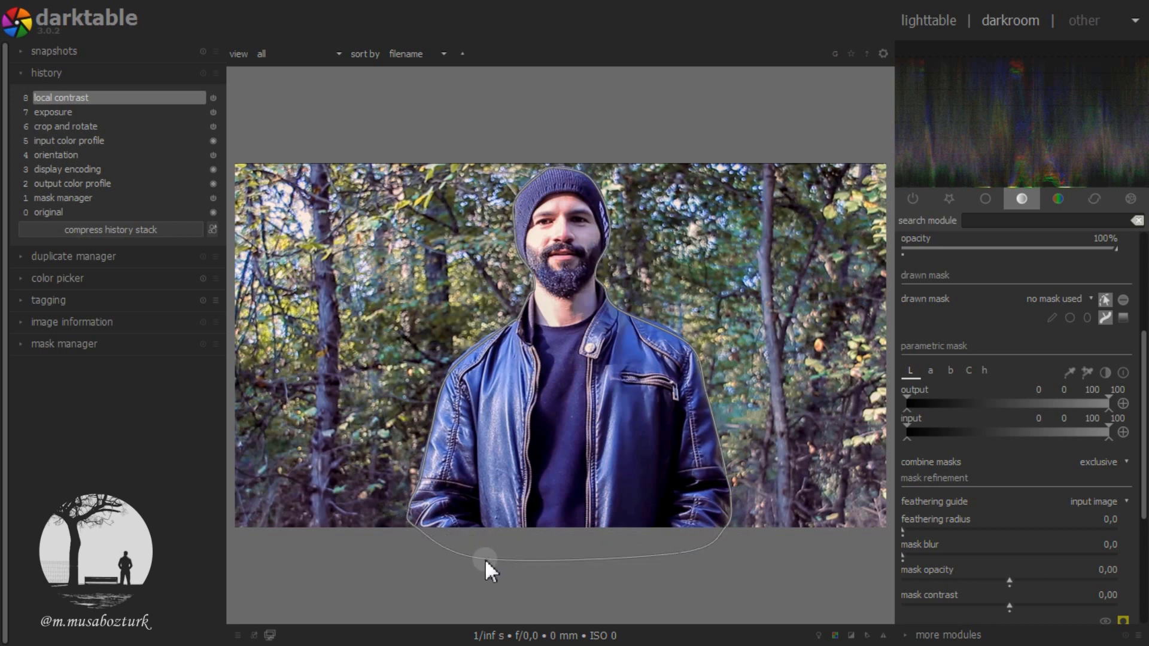
pyautogui.rightClick(479, 560)
pyautogui.hotkey('shift', 's')
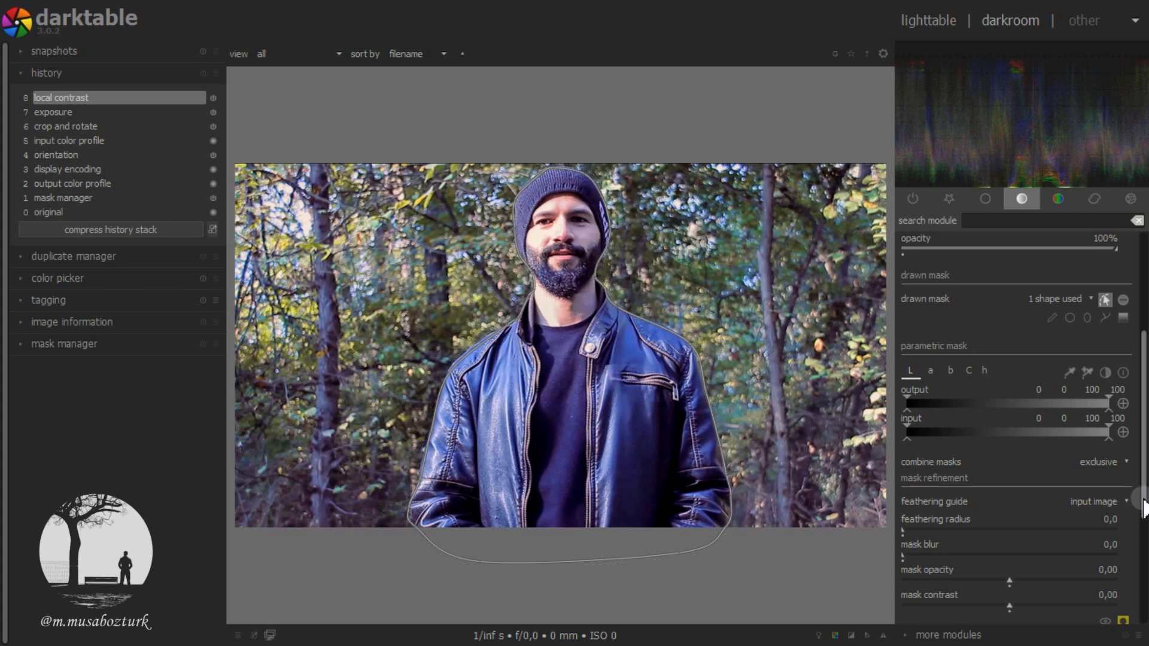
# Invert the drawn mask so it covers the background and set mask blur to 8.0, using the mask overlay to check it
pyautogui.scroll(-2, 1120, 538)
pyautogui.click(1123, 600)
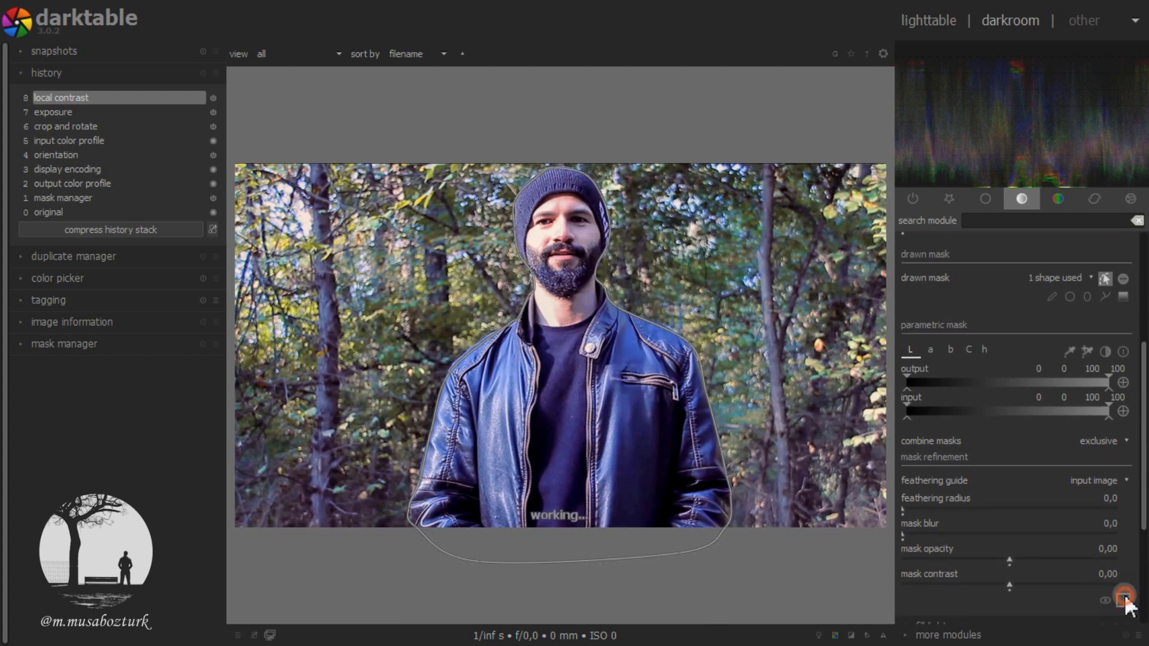
pyautogui.click(1123, 279)
pyautogui.scroll(8, 1111, 520)
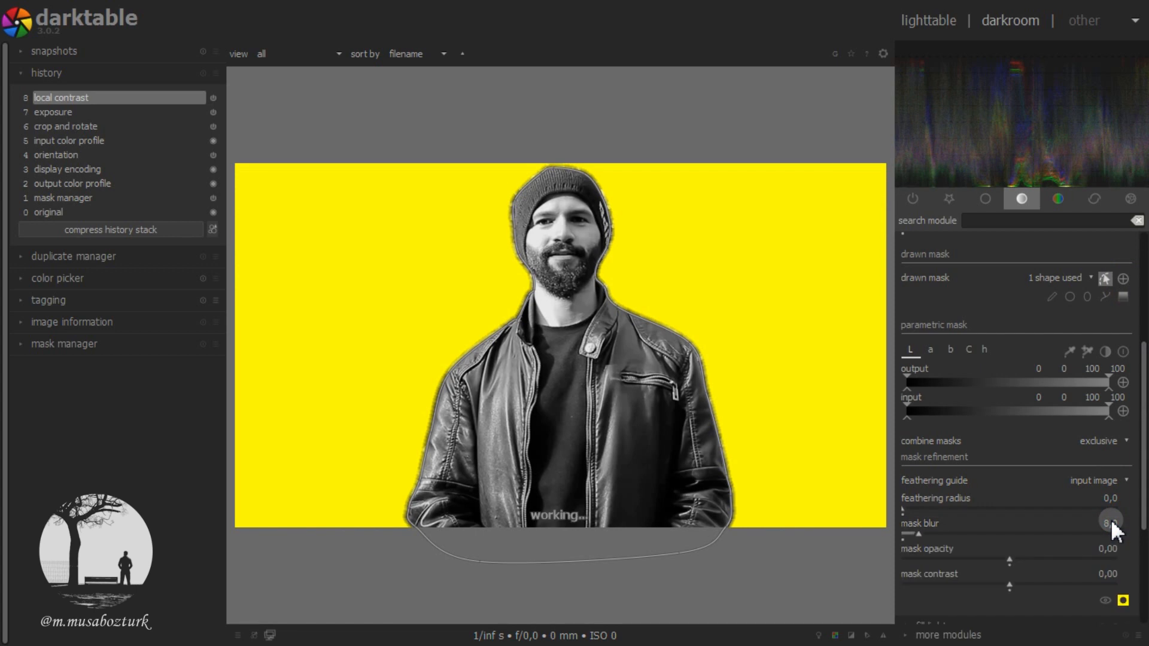
pyautogui.click(1124, 601)
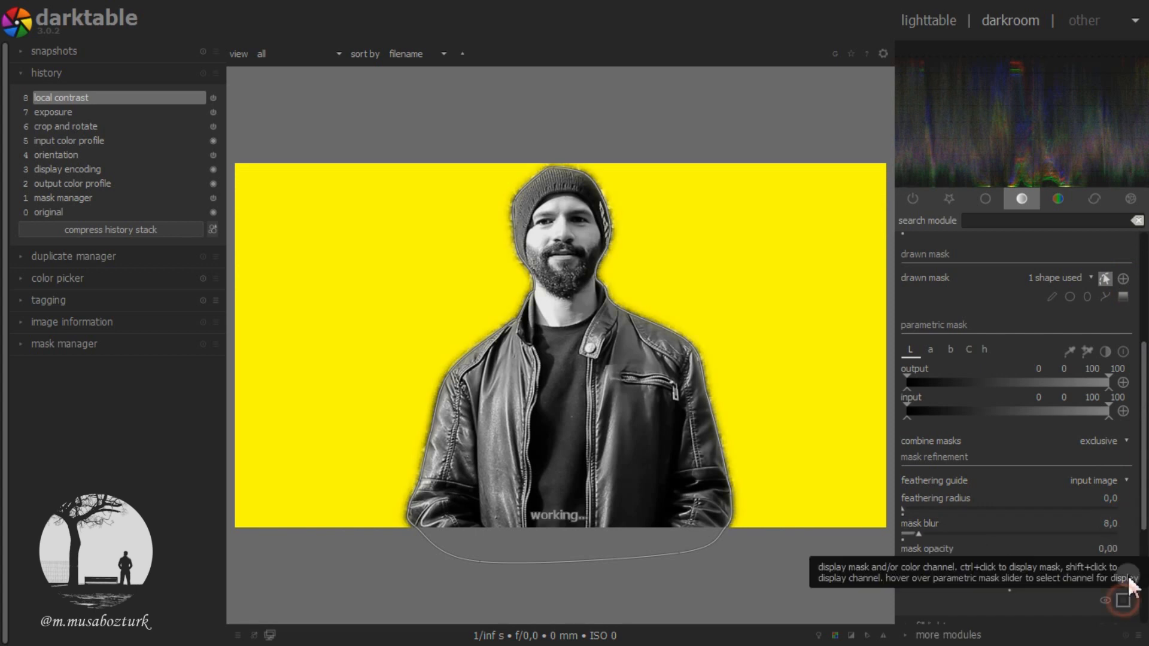
# Switch the local contrast mode to bilateral grid and lower the detail to 10%
pyautogui.moveTo(1144, 463); pyautogui.dragTo(1144, 356)
pyautogui.click(935, 295)
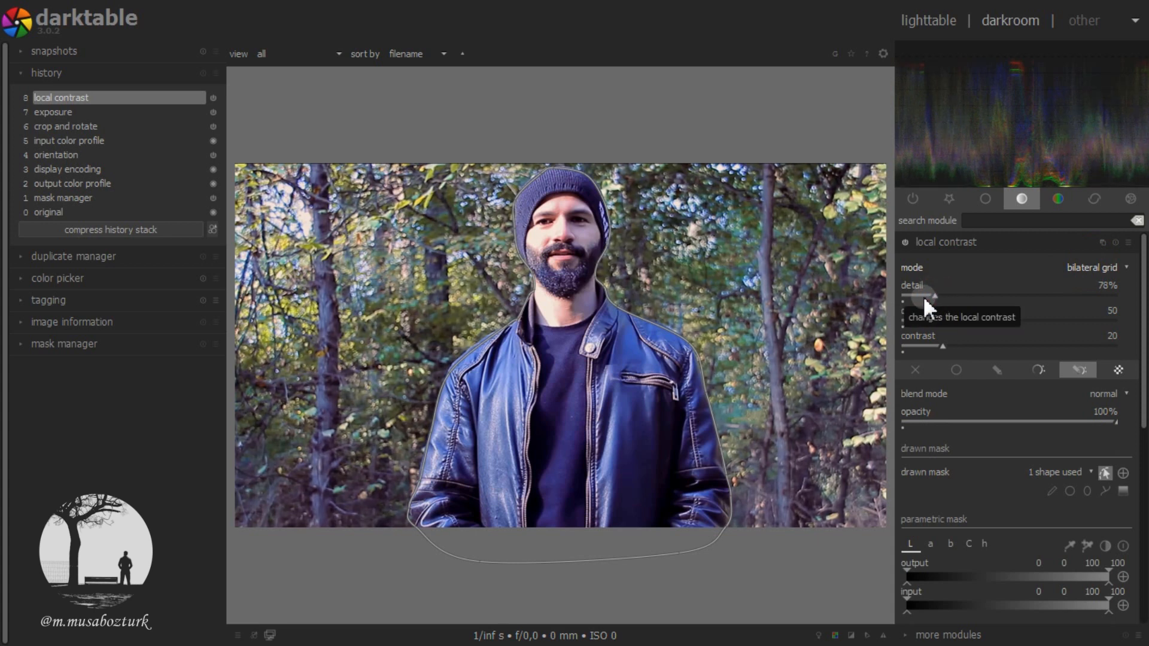
pyautogui.click(921, 293)
pyautogui.click(917, 292)
pyautogui.click(906, 293)
# Set the local contrast blend mode to average and the coarseness to 4
pyautogui.moveTo(1145, 303); pyautogui.dragTo(1145, 331)
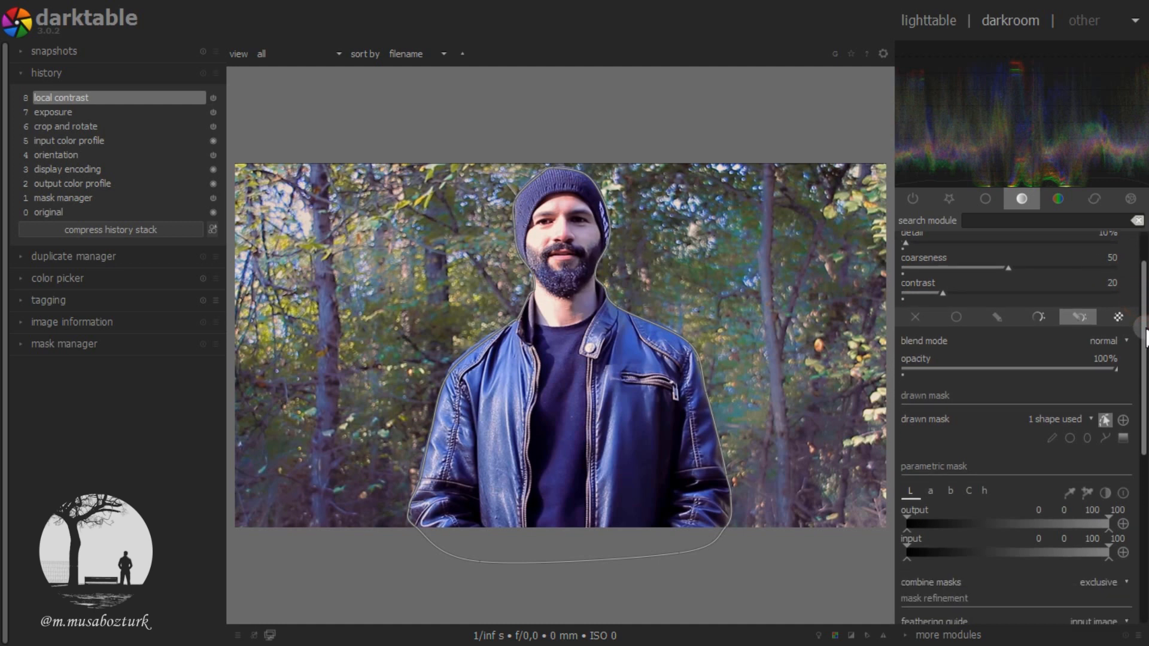
pyautogui.click(1112, 340)
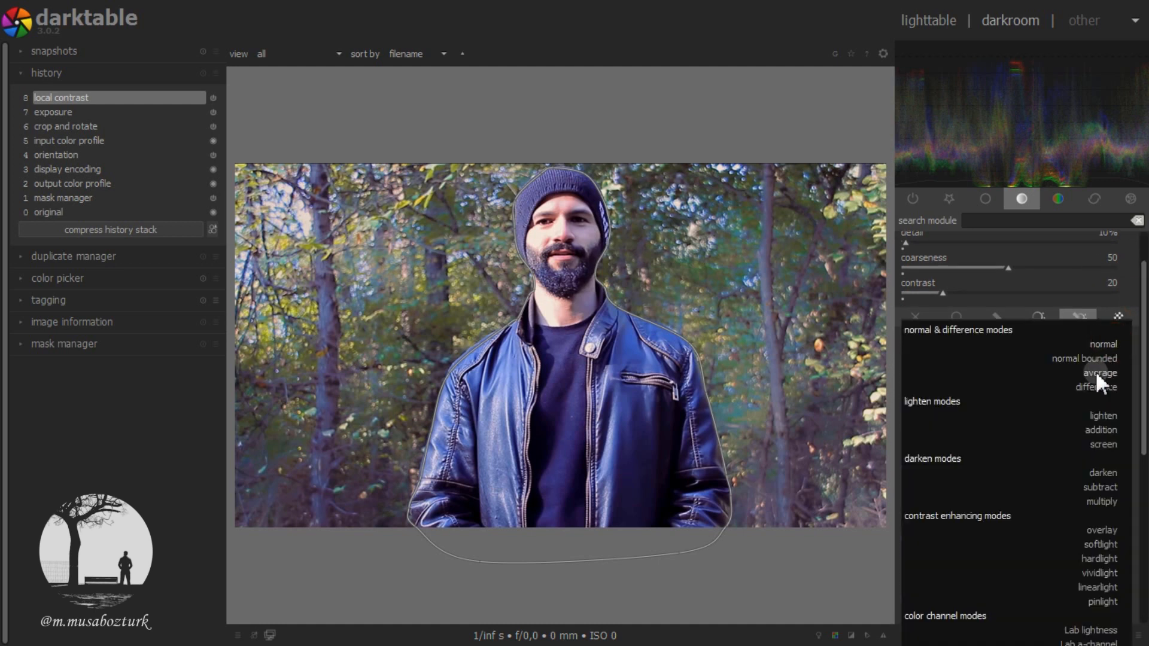
pyautogui.click(1095, 371)
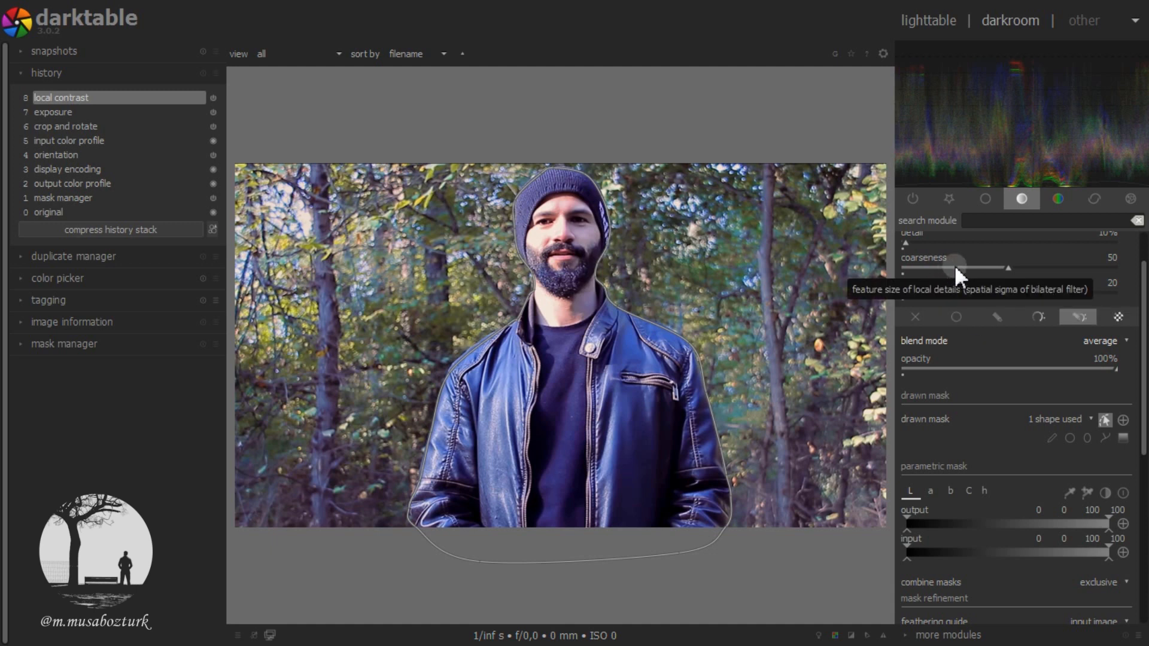
pyautogui.click(1061, 267)
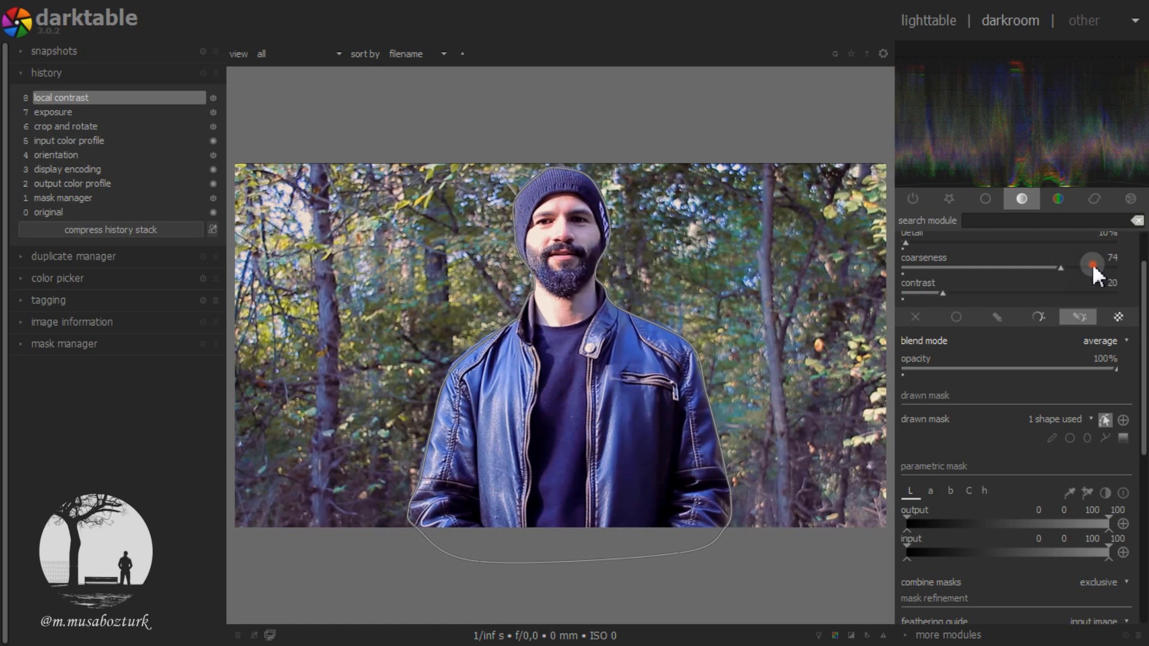
pyautogui.click(918, 264)
pyautogui.moveTo(918, 264); pyautogui.dragTo(888, 271)
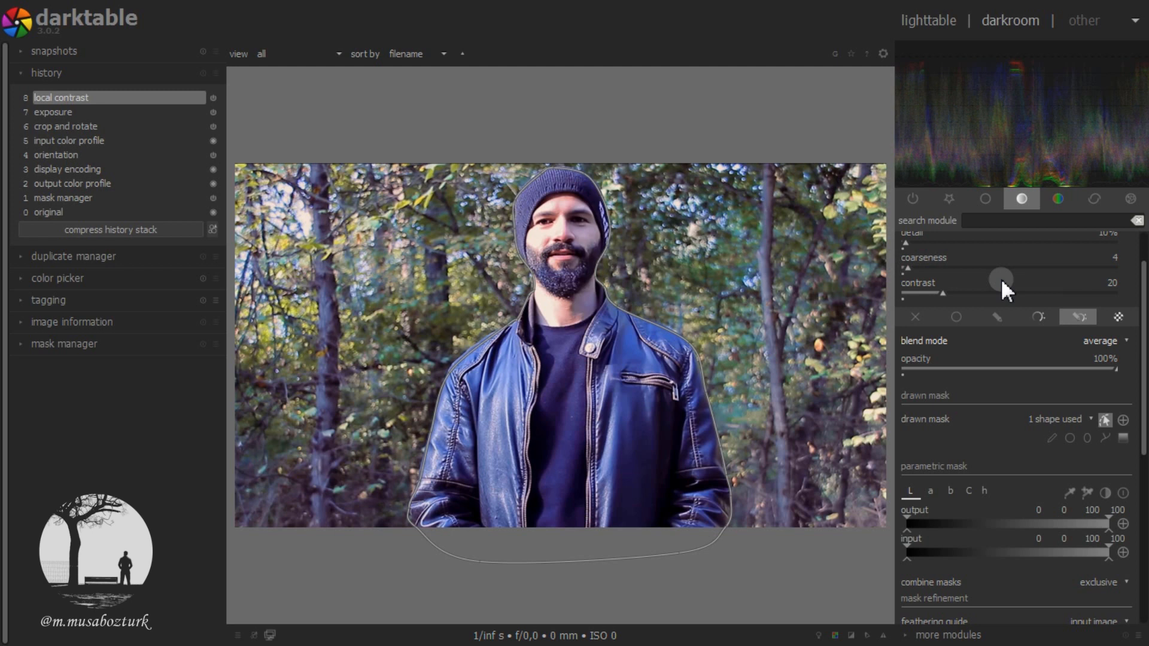
# Compare the photo with and without the local contrast effect, then reopen the module's settings
pyautogui.moveTo(1141, 356); pyautogui.dragTo(1141, 330)
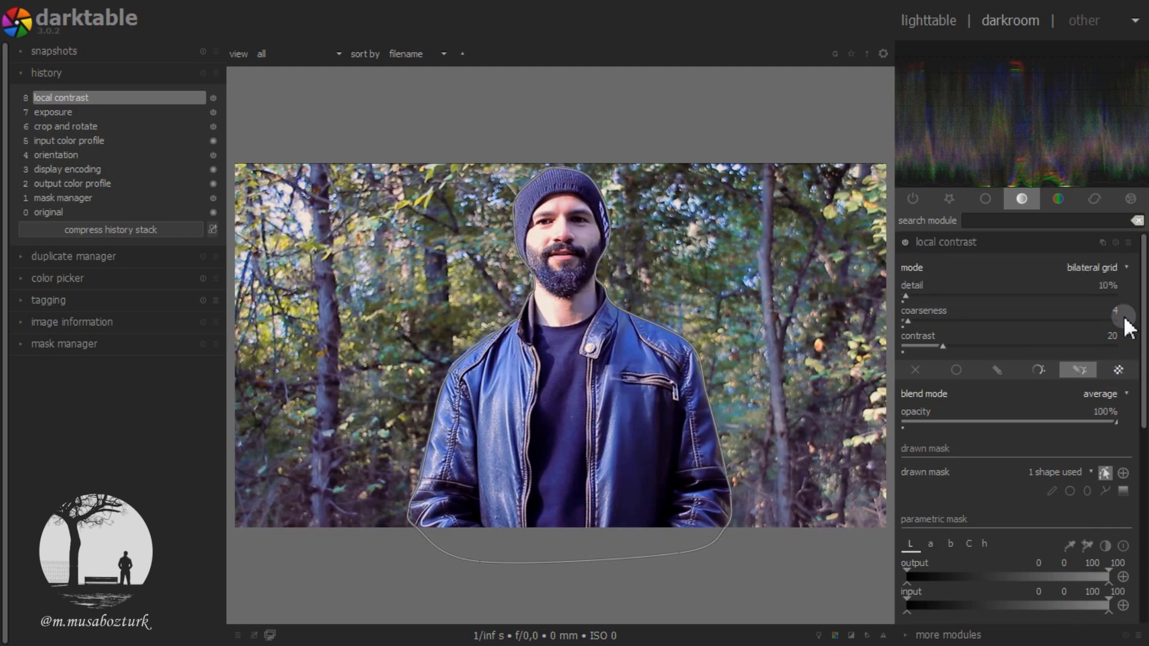
pyautogui.click(971, 243)
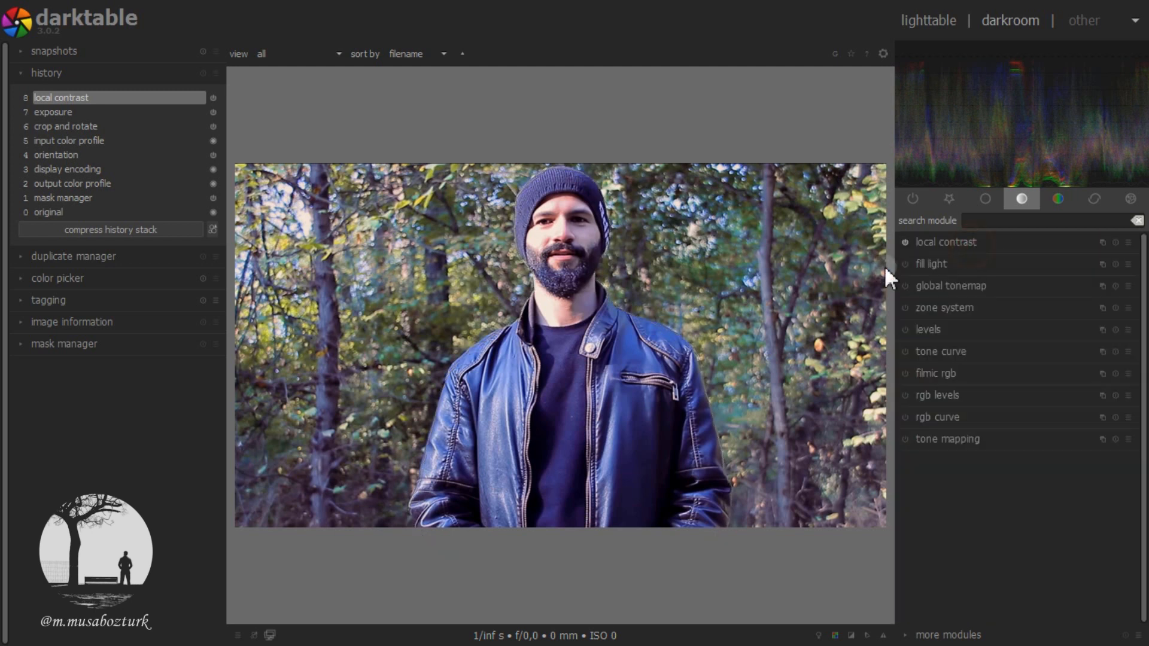
pyautogui.click(903, 240)
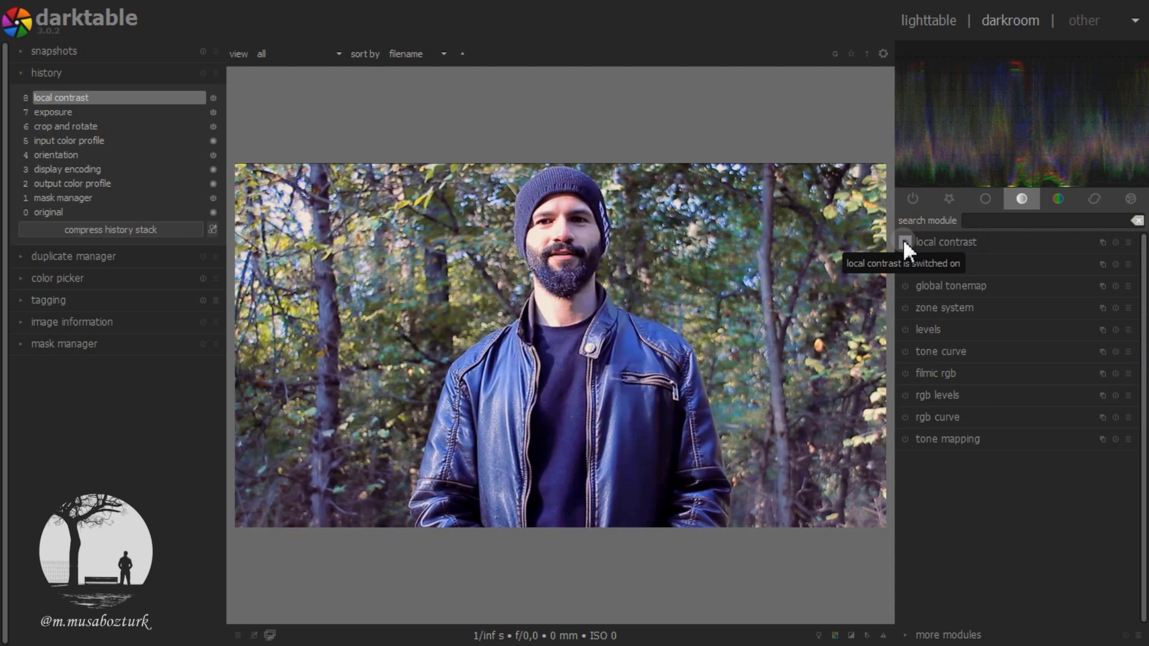
pyautogui.click(964, 243)
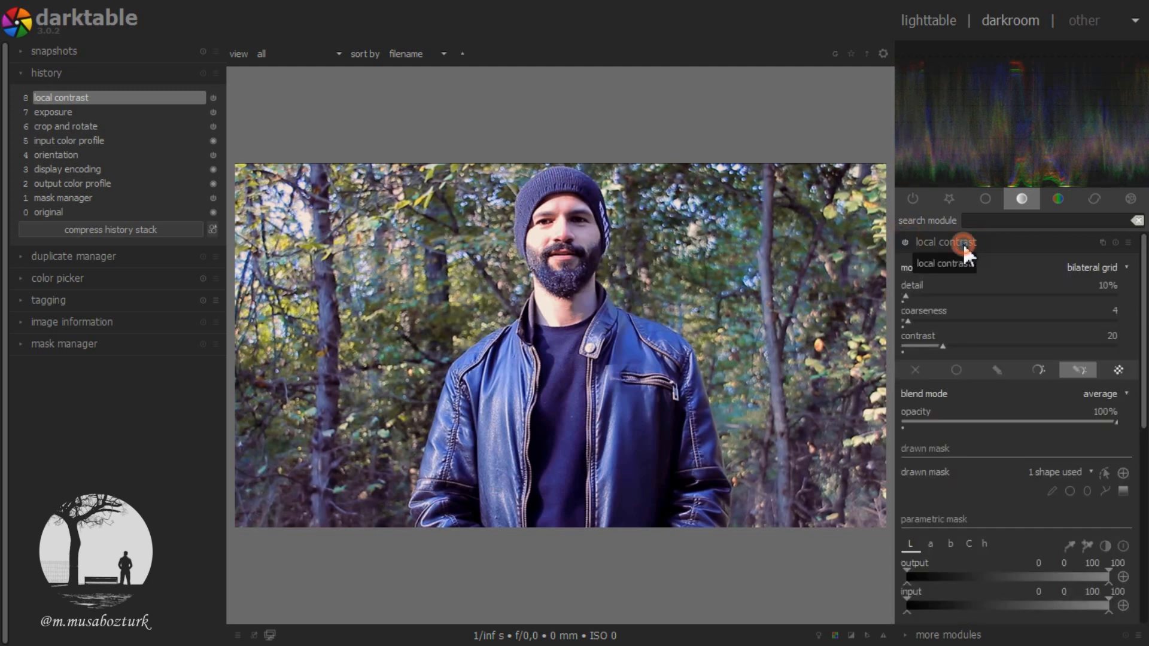
# Raise the local contrast coarseness to 10 and reduce the detail to 0%
pyautogui.scroll(2, 949, 318)
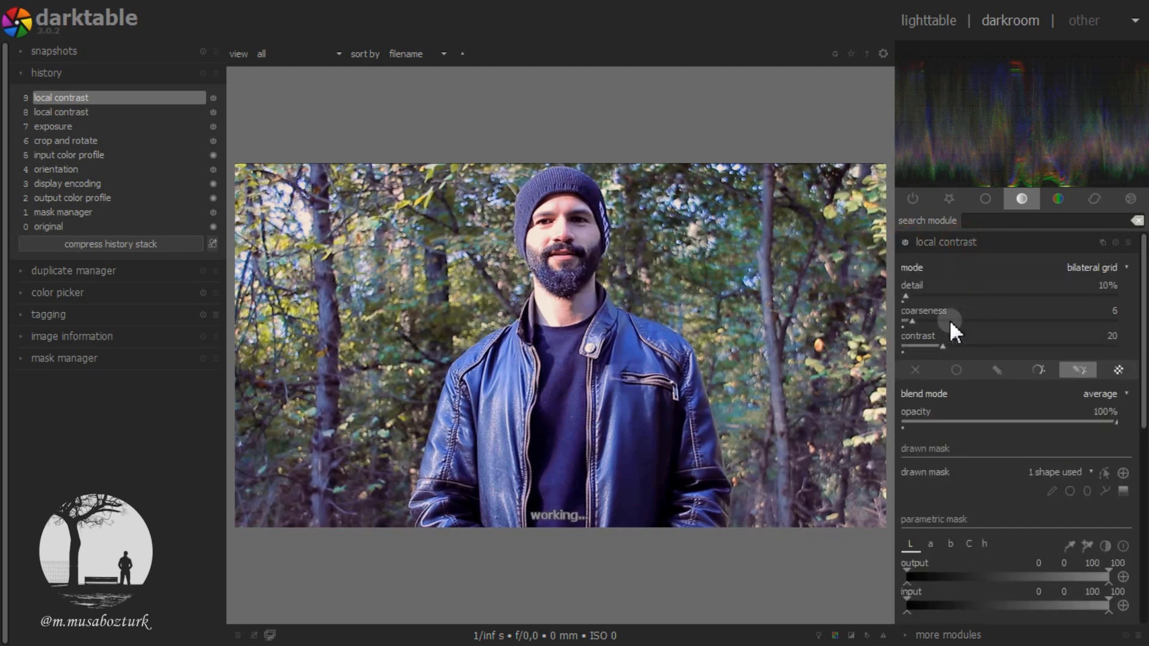
pyautogui.scroll(3, 949, 320)
pyautogui.scroll(-4, 931, 291)
pyautogui.scroll(-6, 928, 287)
# Switch off the local contrast module and compress the history stack
pyautogui.click(905, 243)
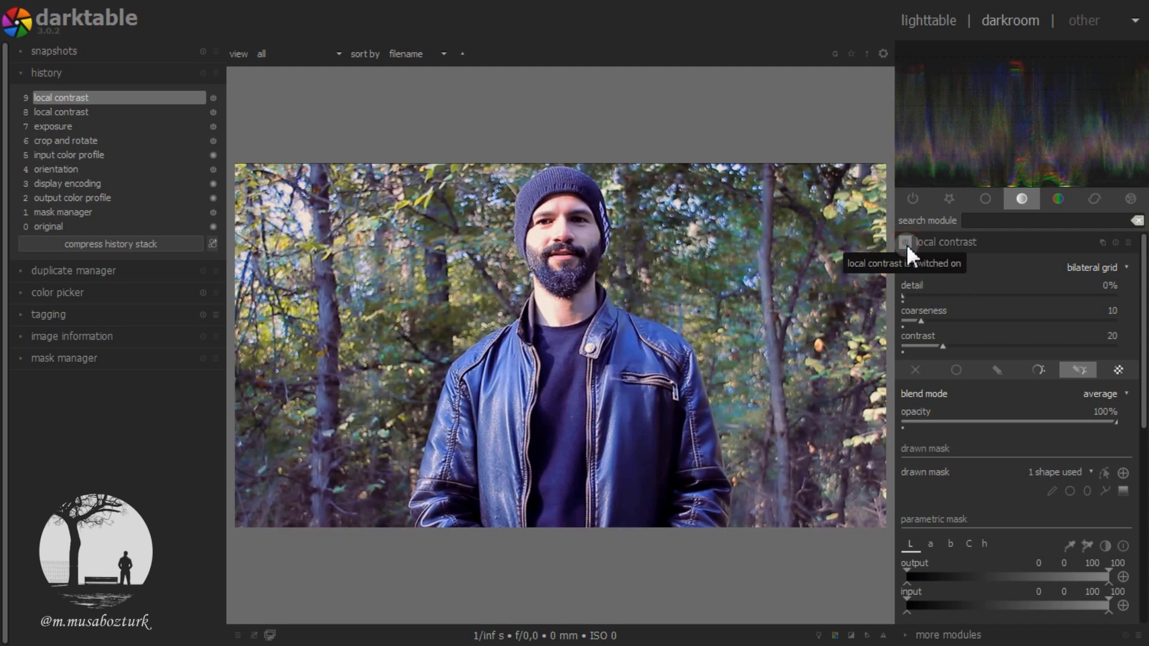
pyautogui.click(93, 246)
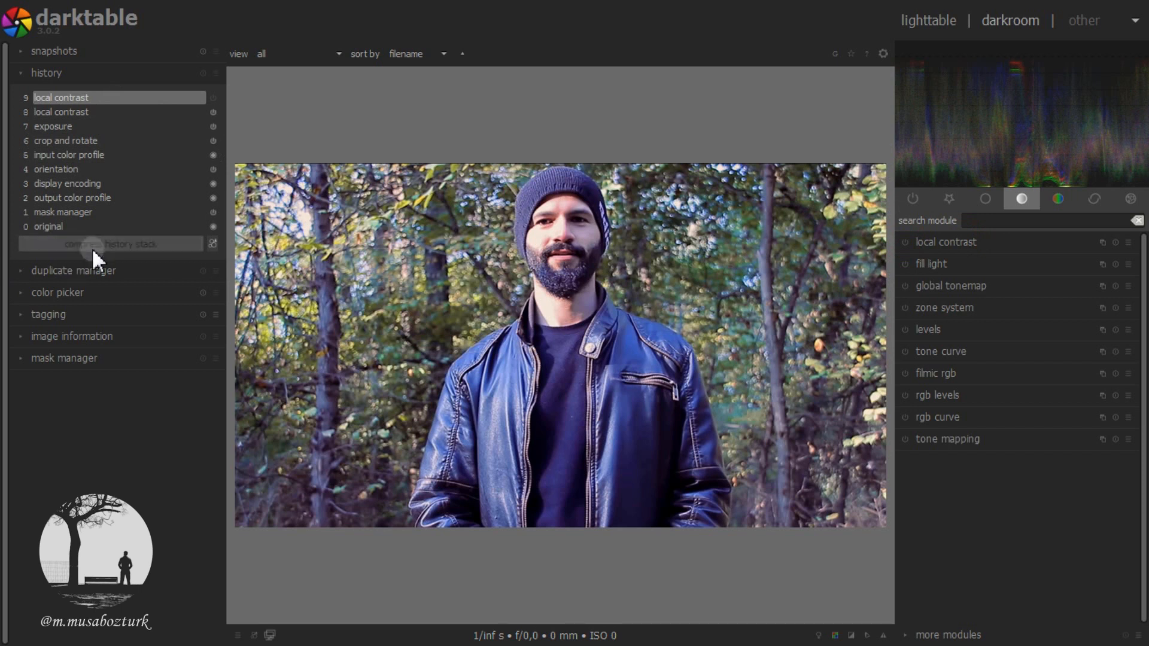
# Enable a drawn and parametric mask on the contrast equalizer and add the existing shape path #1 to it
pyautogui.click(1091, 198)
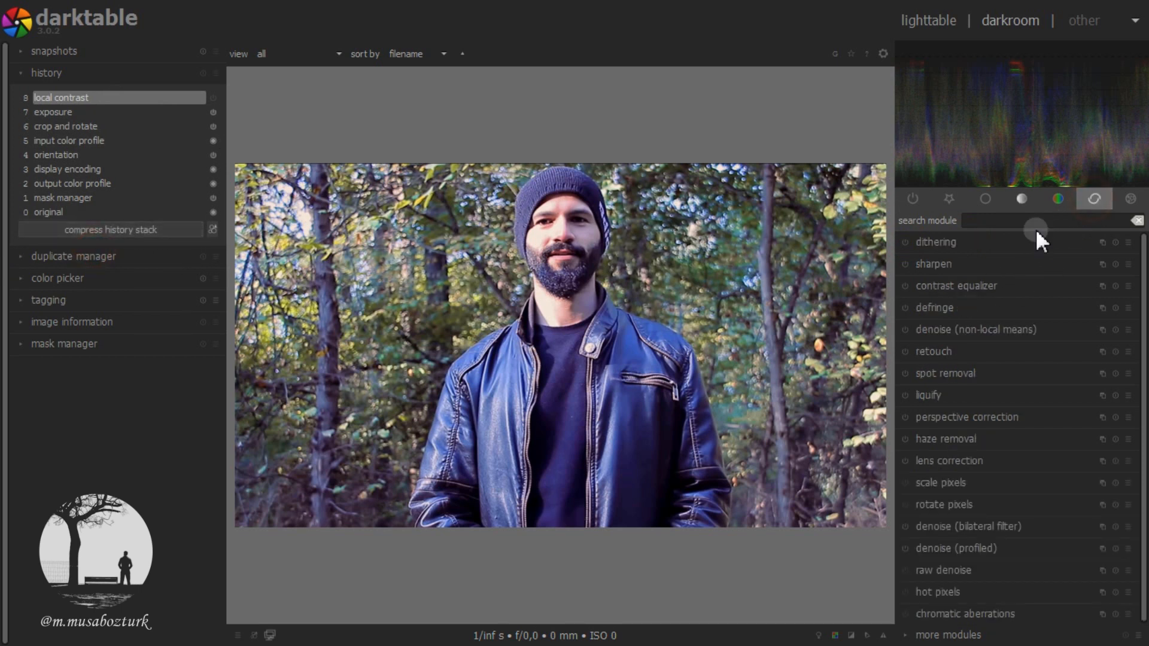
pyautogui.click(986, 285)
pyautogui.click(1080, 495)
pyautogui.scroll(-5, 1022, 456)
pyautogui.click(1065, 445)
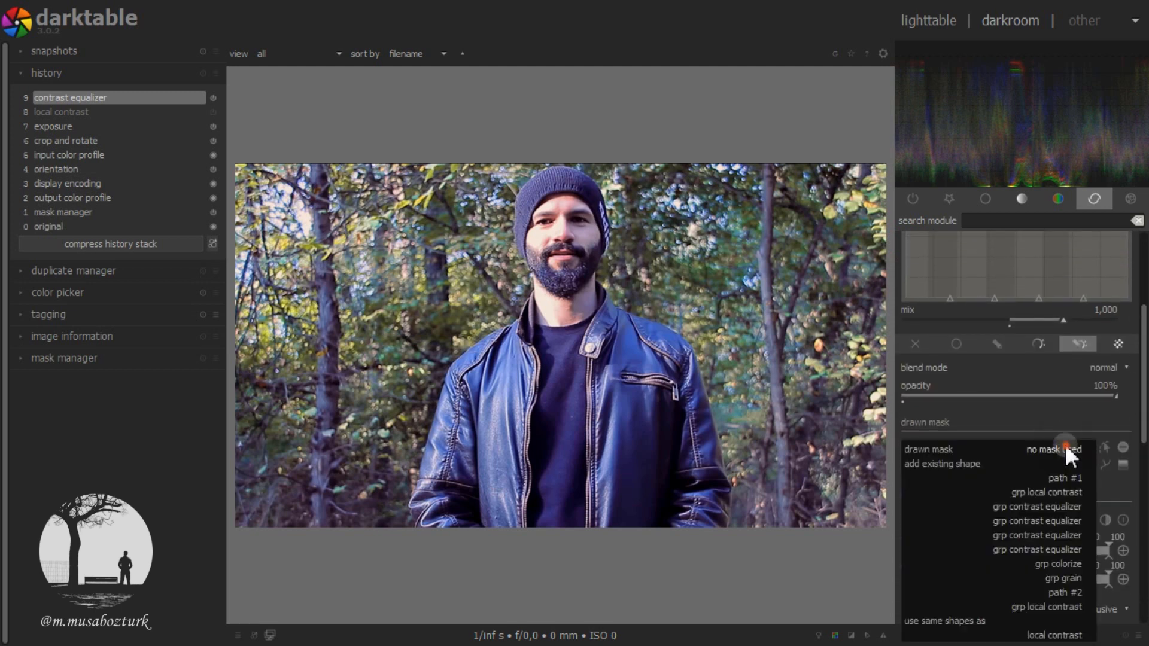
pyautogui.click(1062, 479)
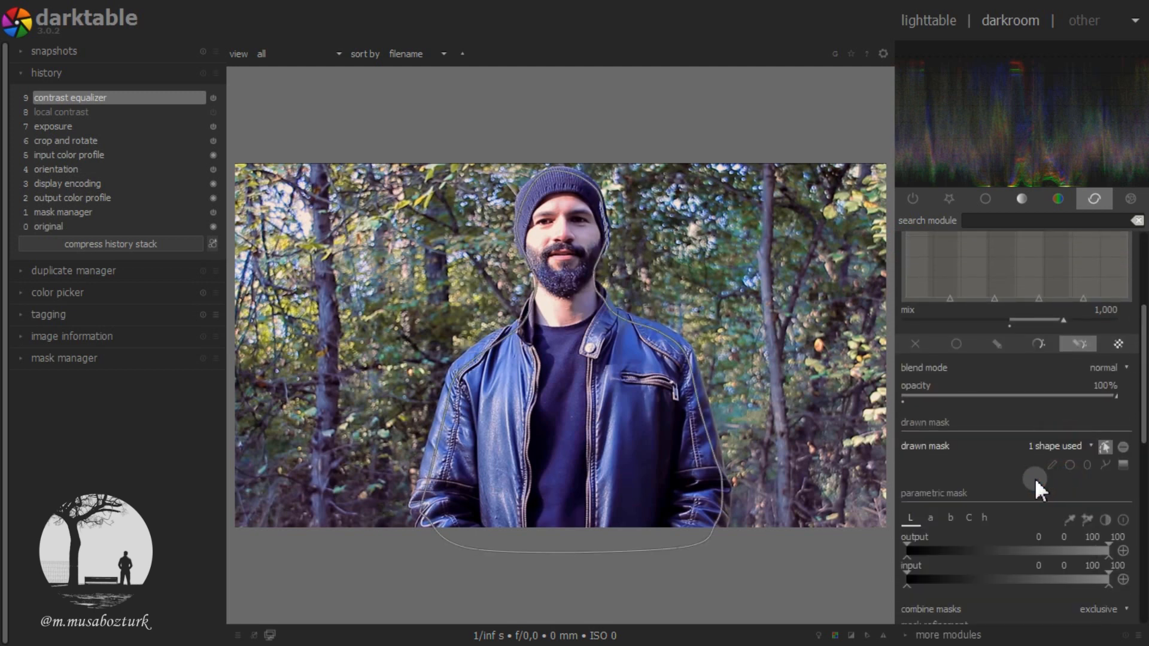
# Lower the contrast equalizer's luma curve toward smooth, most strongly at the fine end
pyautogui.scroll(5, 907, 419)
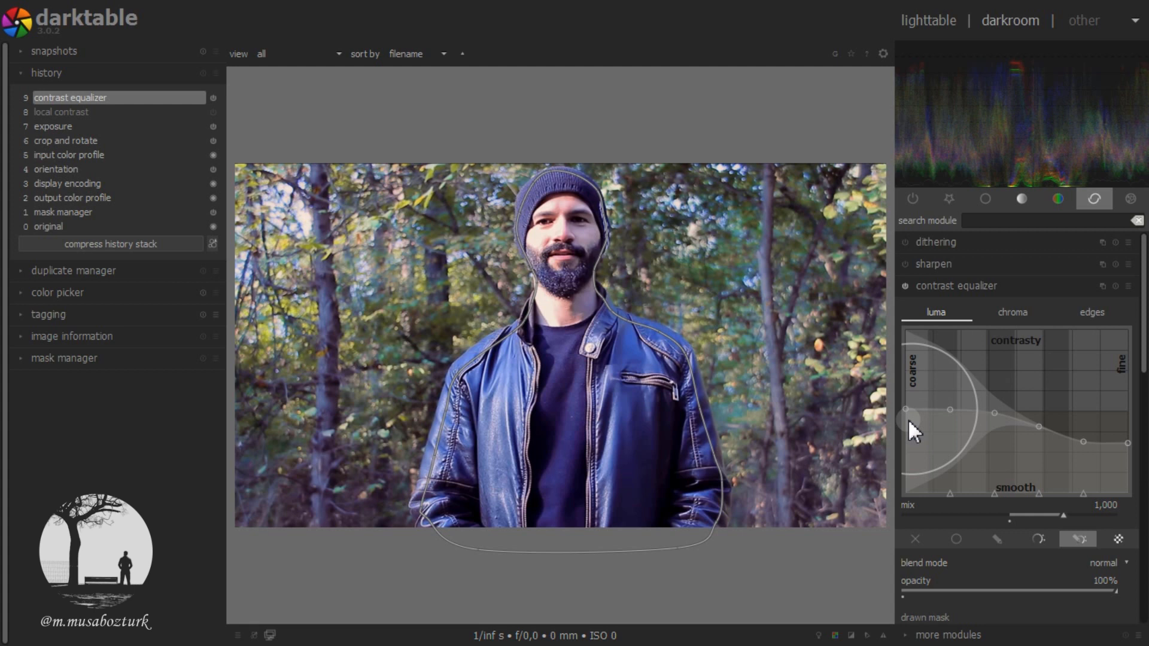
pyautogui.moveTo(908, 419)
pyautogui.mouseDown()
pyautogui.moveTo(907, 389)
pyautogui.moveTo(906, 426)
pyautogui.mouseUp()
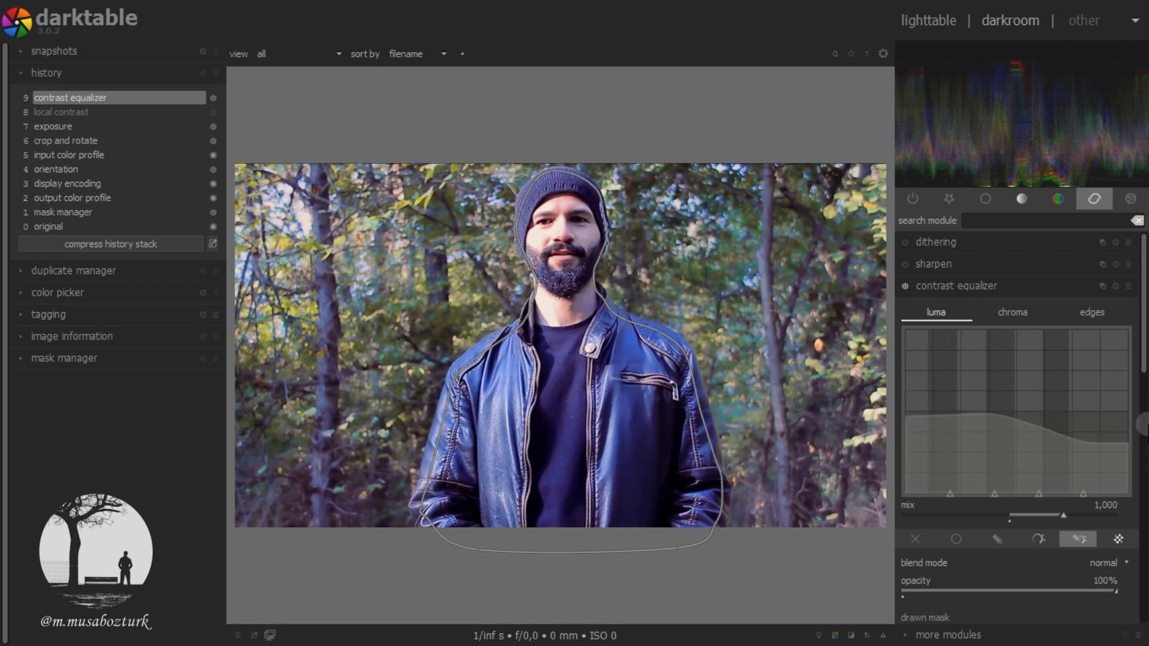
# Blur the background with the retouch module's blur algorithm, drawing a path that surrounds the photo and follows the man's outline
pyautogui.click(1124, 324)
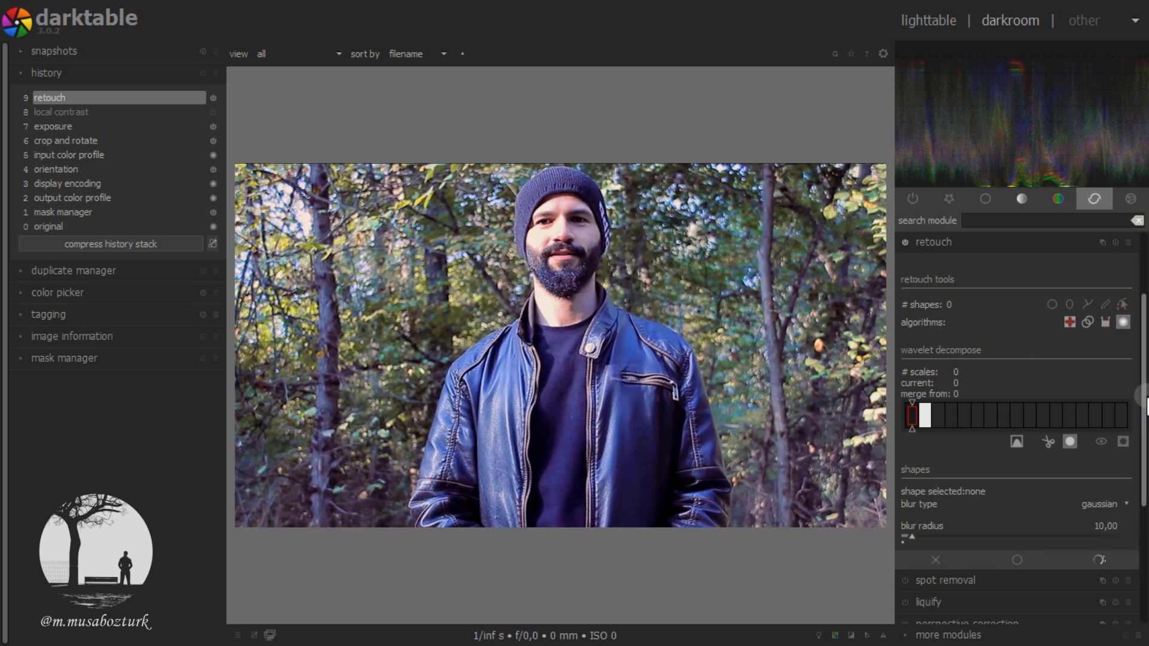
pyautogui.click(1087, 304)
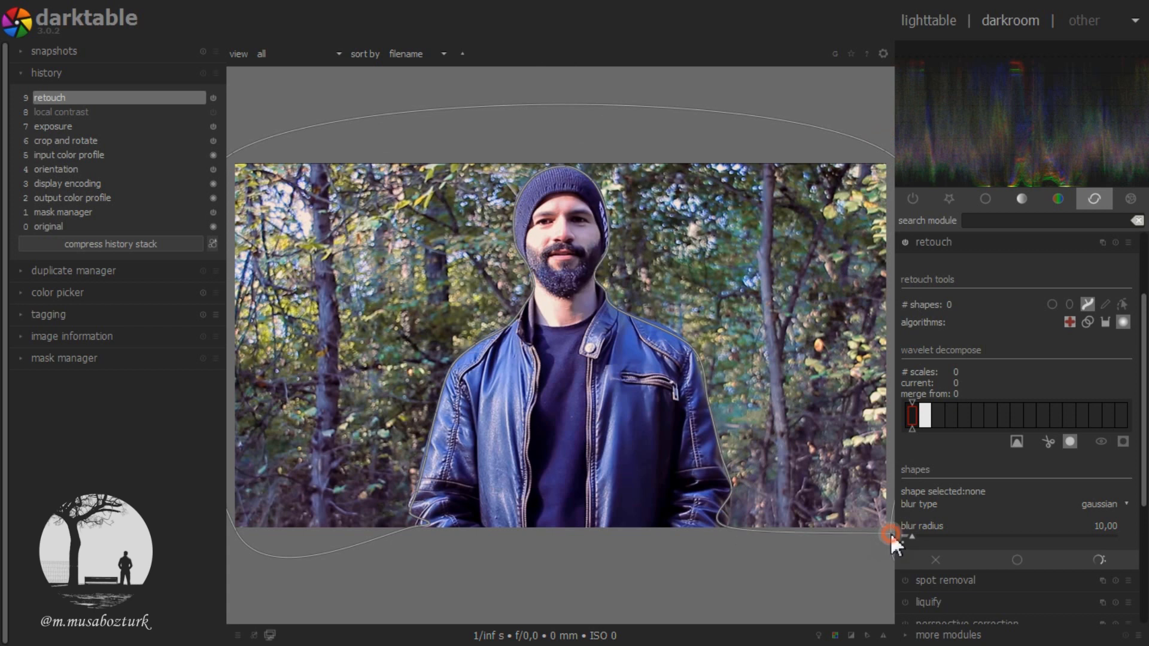
pyautogui.click(829, 542)
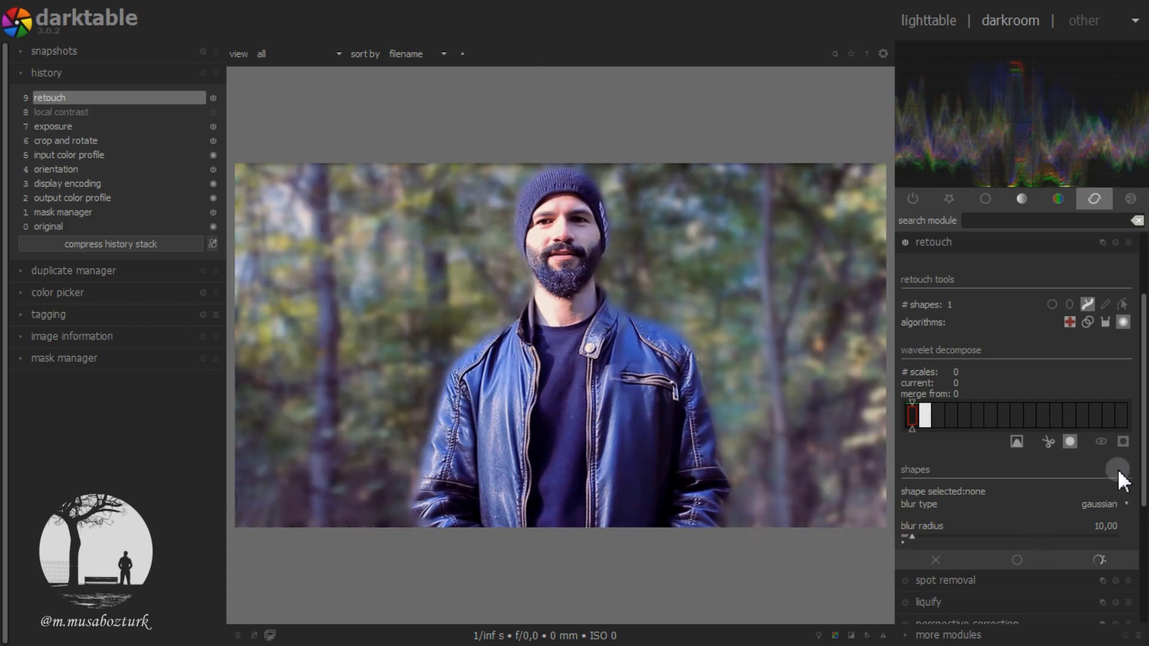
# Adjust the blur path's outline around the man, hide the shape and apply uniform blending to the retouch module
pyautogui.click(1123, 304)
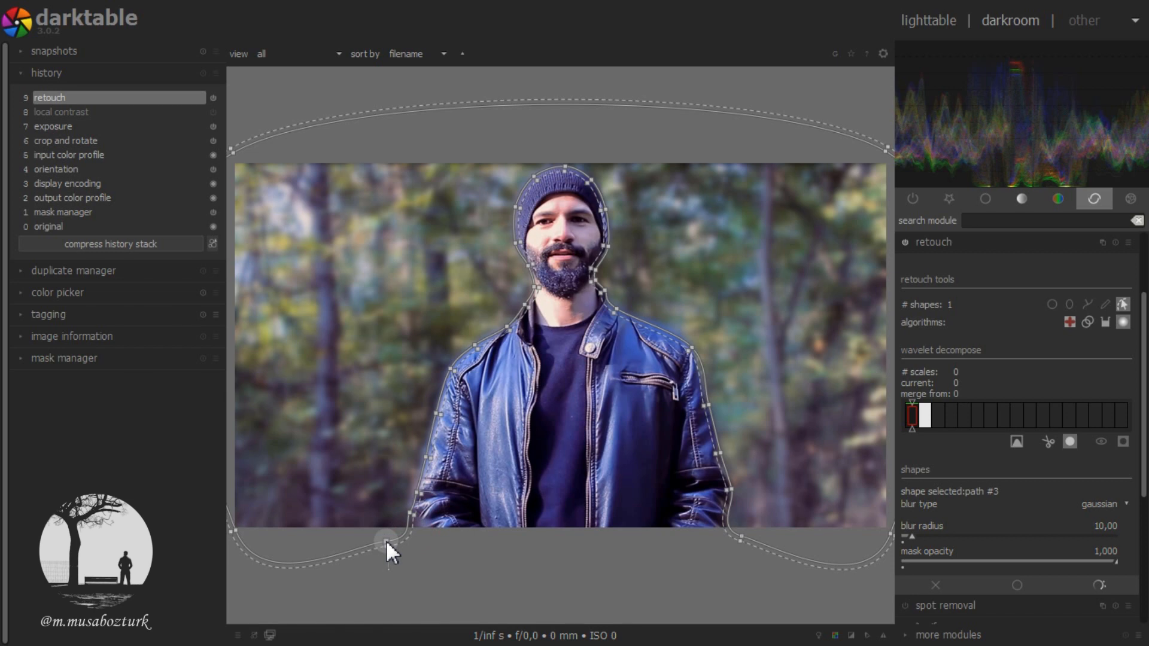
pyautogui.moveTo(386, 540); pyautogui.dragTo(390, 540)
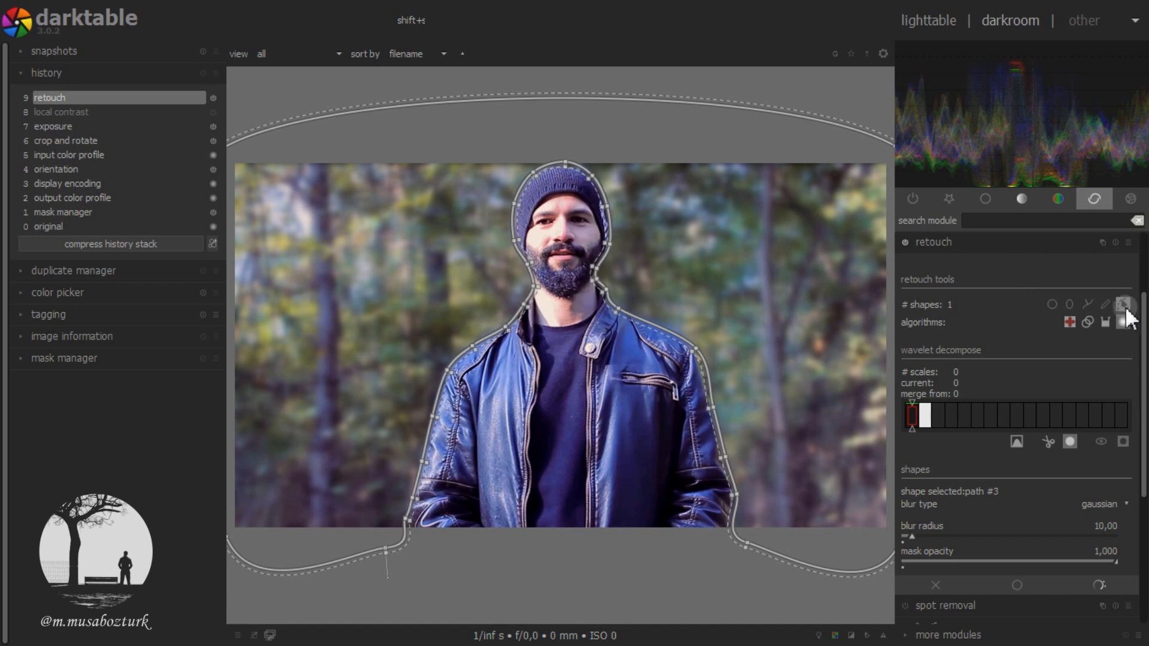
pyautogui.keyDown('shift'); pyautogui.click(1122, 304); pyautogui.keyUp('shift')
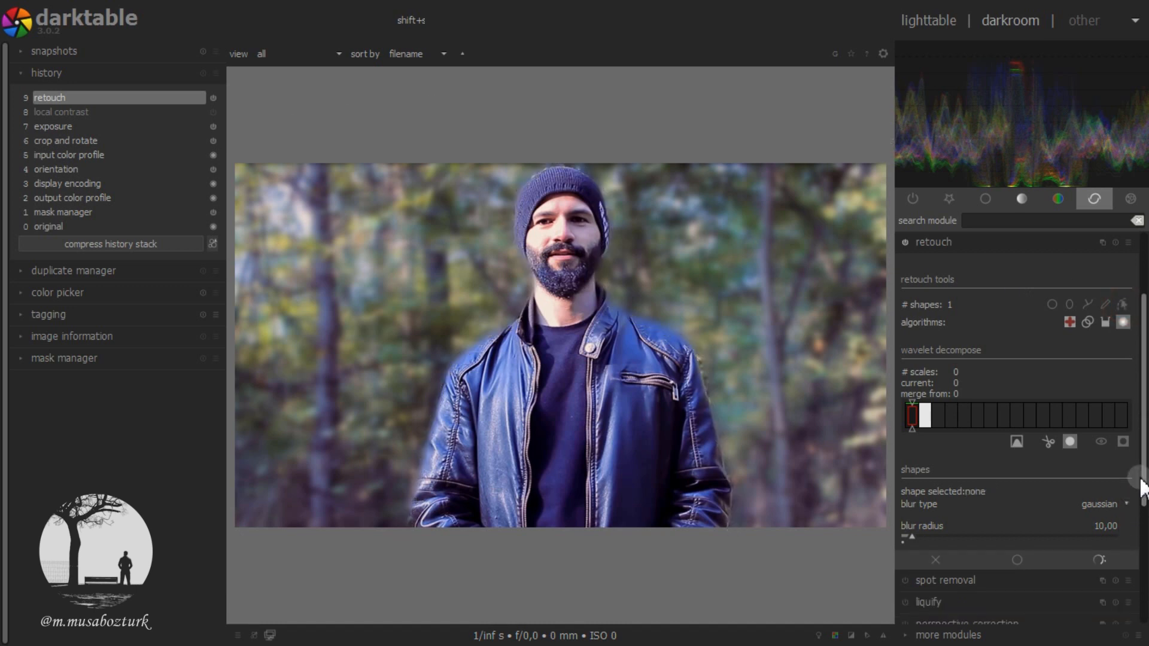
pyautogui.click(1012, 556)
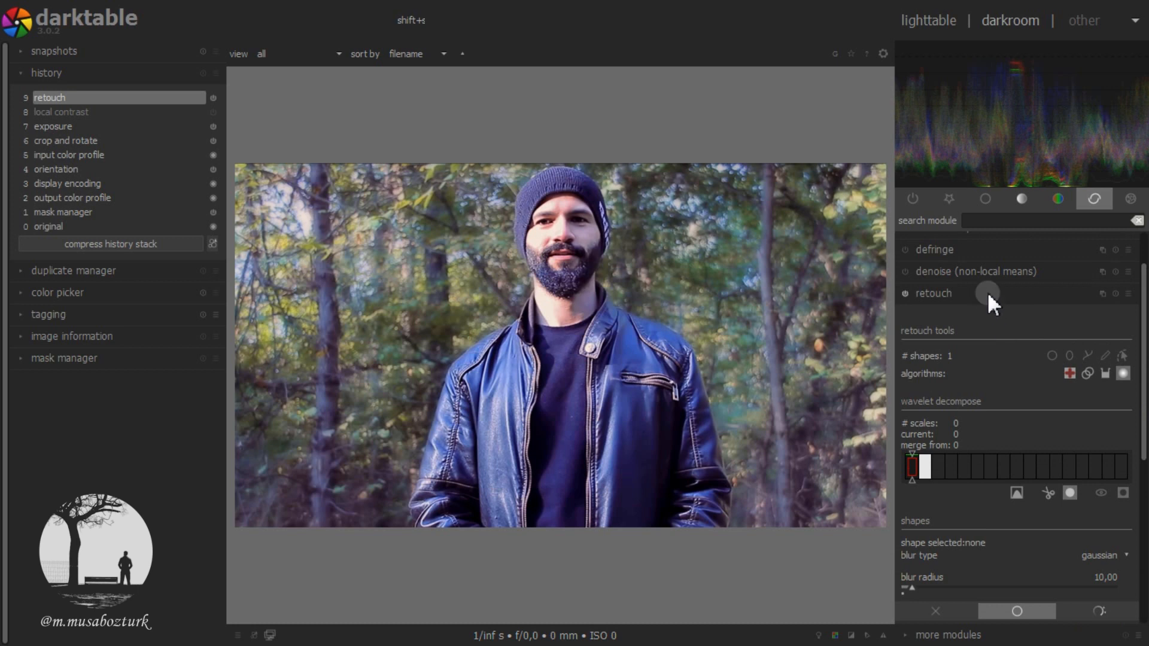
# Lower the opacity of the retouch module's average blend to 64% or slightly less and collapse the module
pyautogui.click(987, 292)
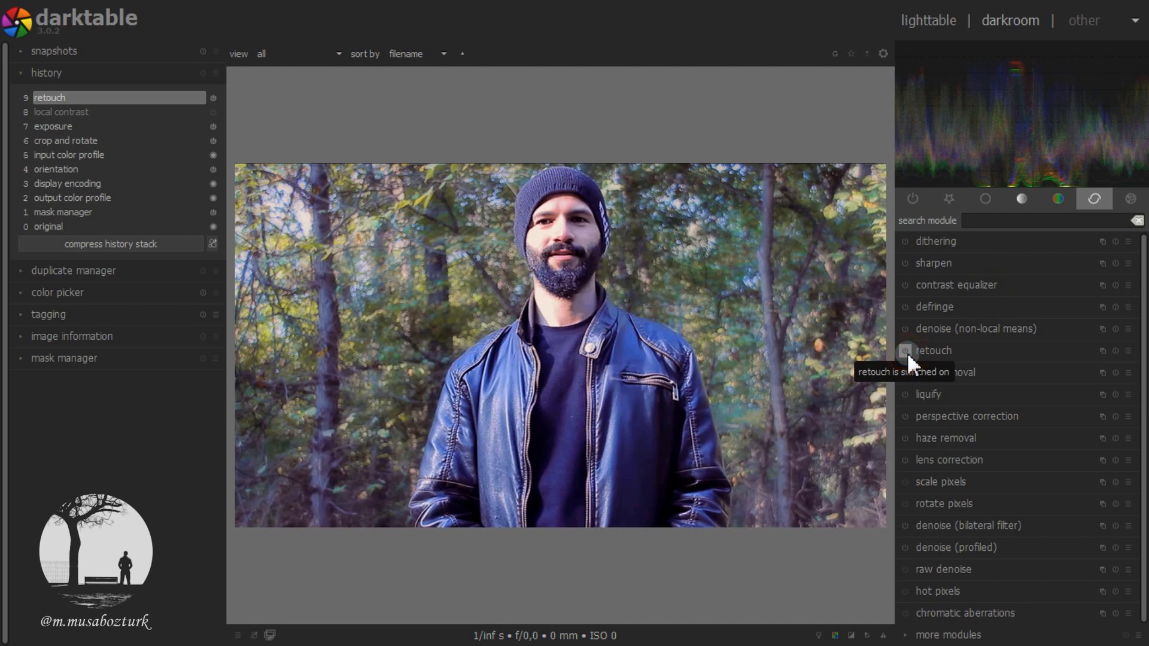
pyautogui.click(934, 352)
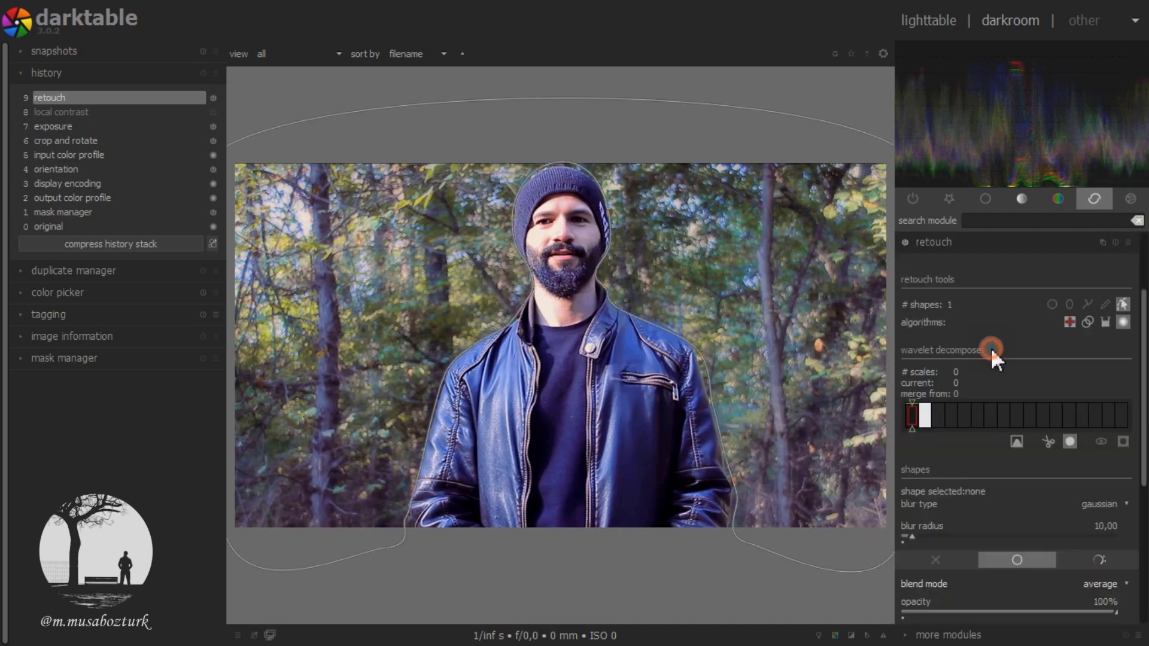
pyautogui.scroll(-3, 1136, 371)
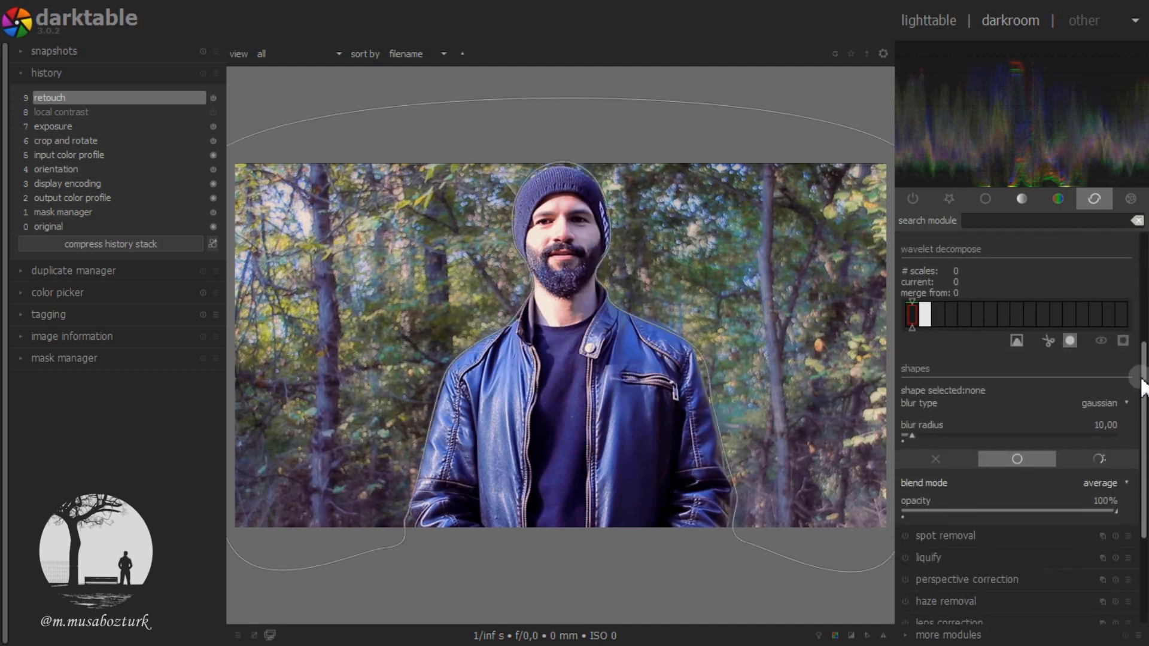
pyautogui.click(1040, 509)
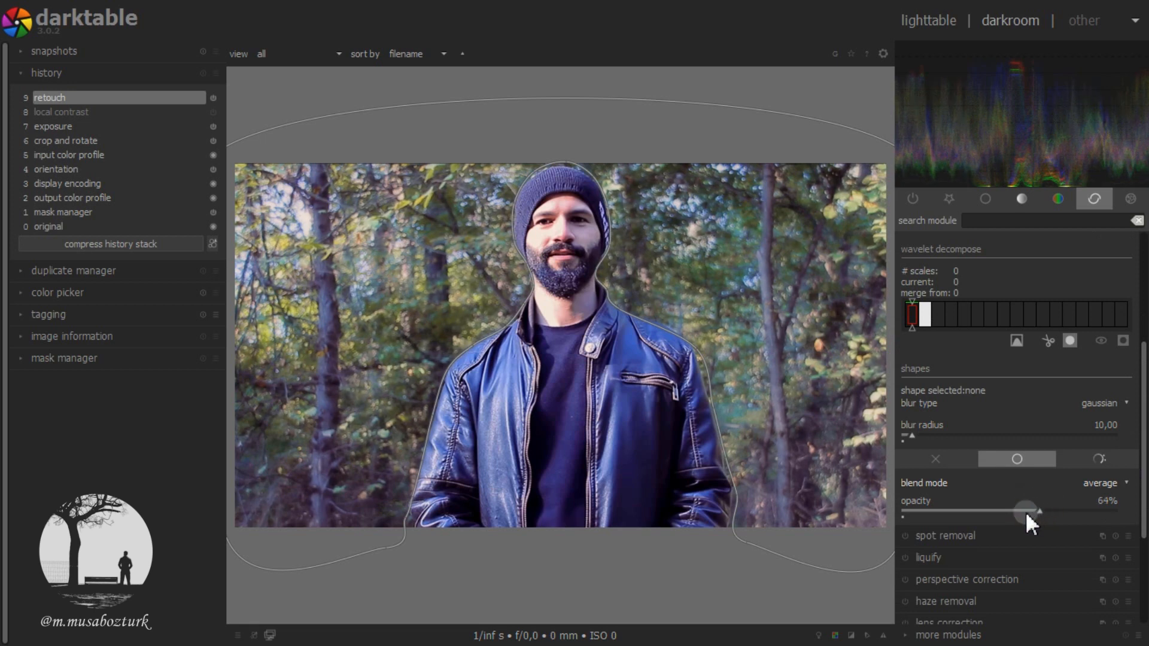
pyautogui.click(1019, 512)
pyautogui.scroll(-5, 1015, 509)
pyautogui.scroll(1, 1032, 507)
pyautogui.moveTo(1144, 488); pyautogui.dragTo(1144, 380)
pyautogui.click(933, 351)
# Compare the photo with the retouch module off and on, and inspect the blurred background around the man up close
pyautogui.click(904, 351)
pyautogui.click(903, 351)
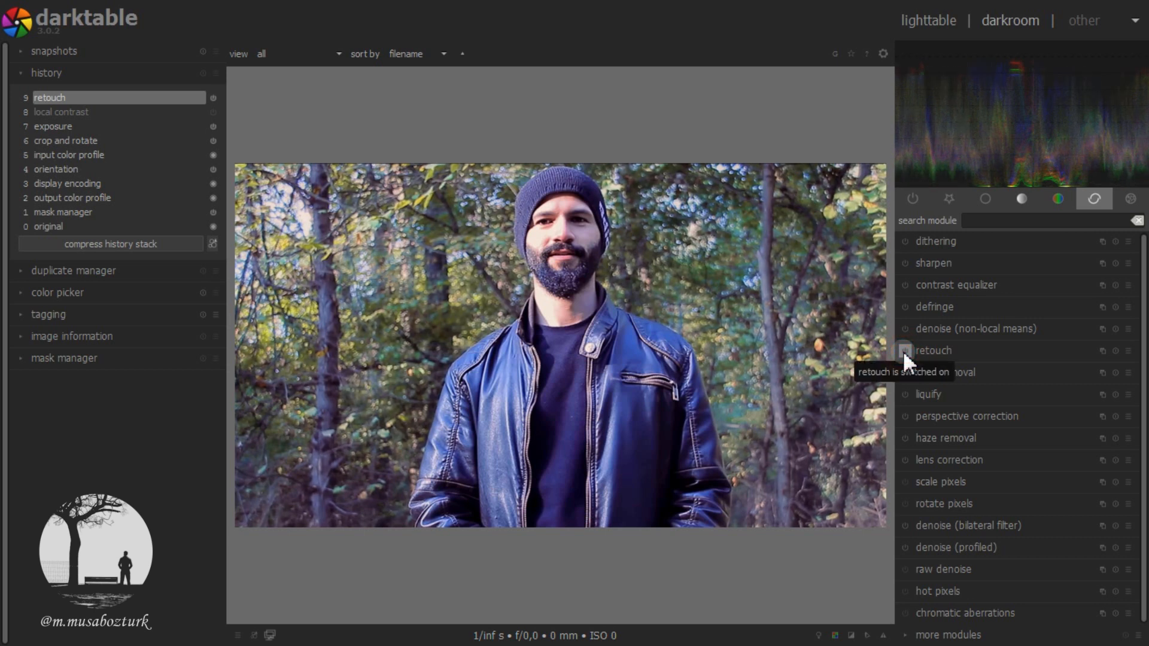
pyautogui.scroll(2, 601, 271)
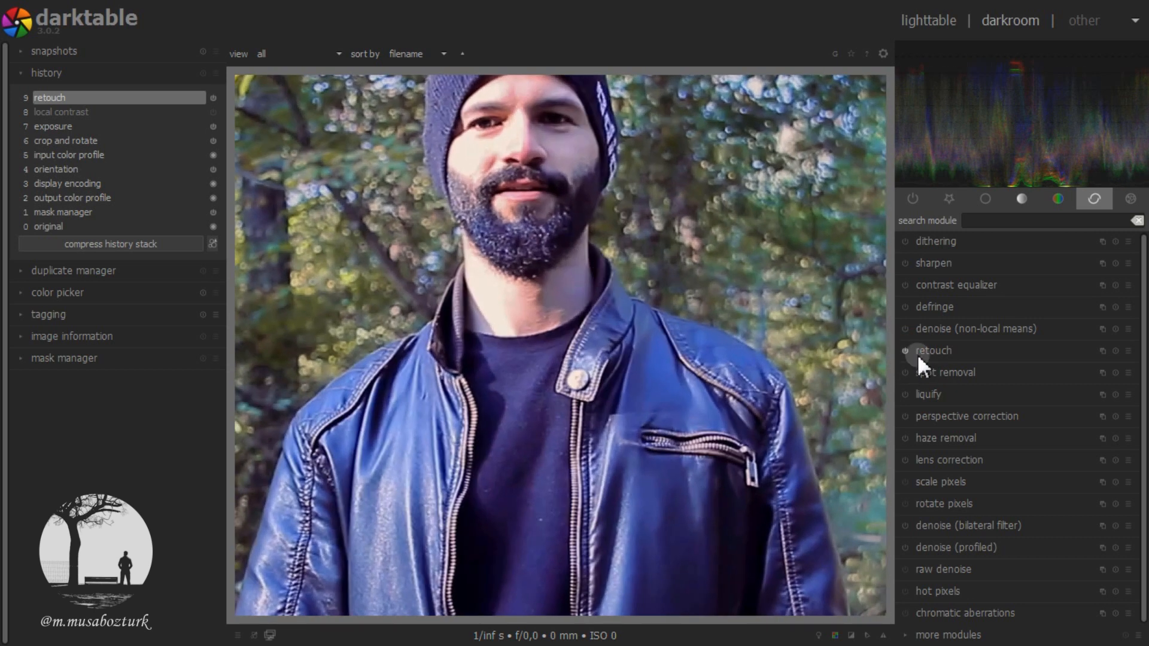